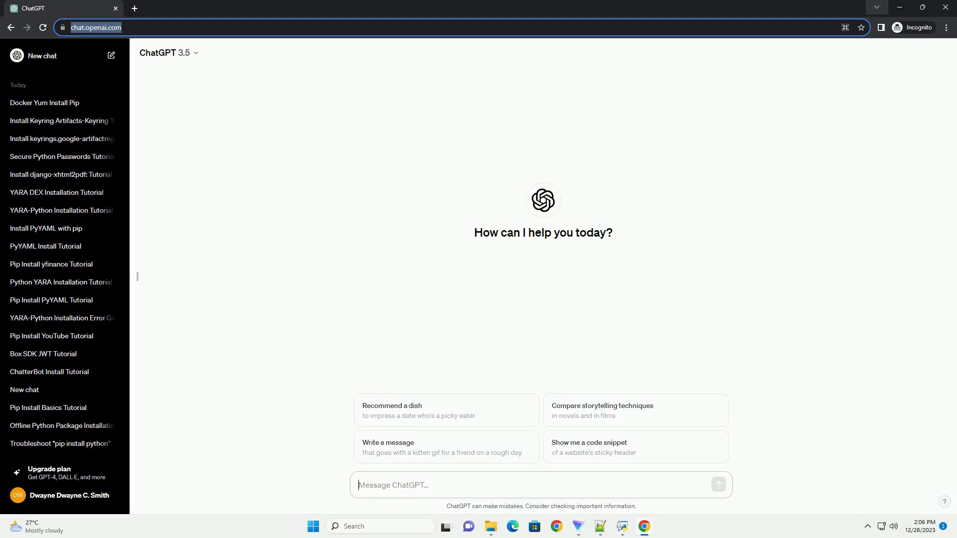
{"action": "type", "text": "write an informative tutorial about pip install docker-compose.yml with code example"}
Submit the prompt requesting a pip install Docker Compose tutorial with a docker-compose.yml example
{"action": "key", "text": "Return"}
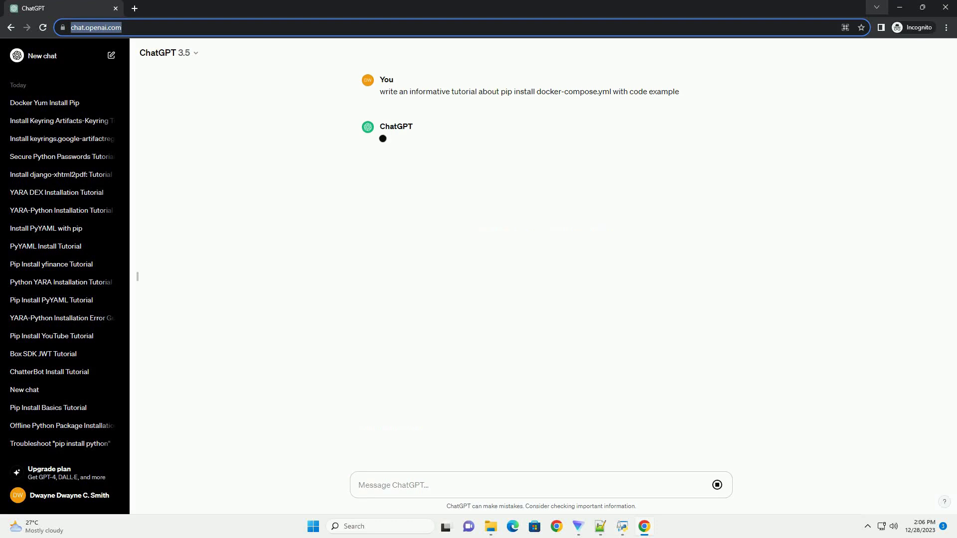